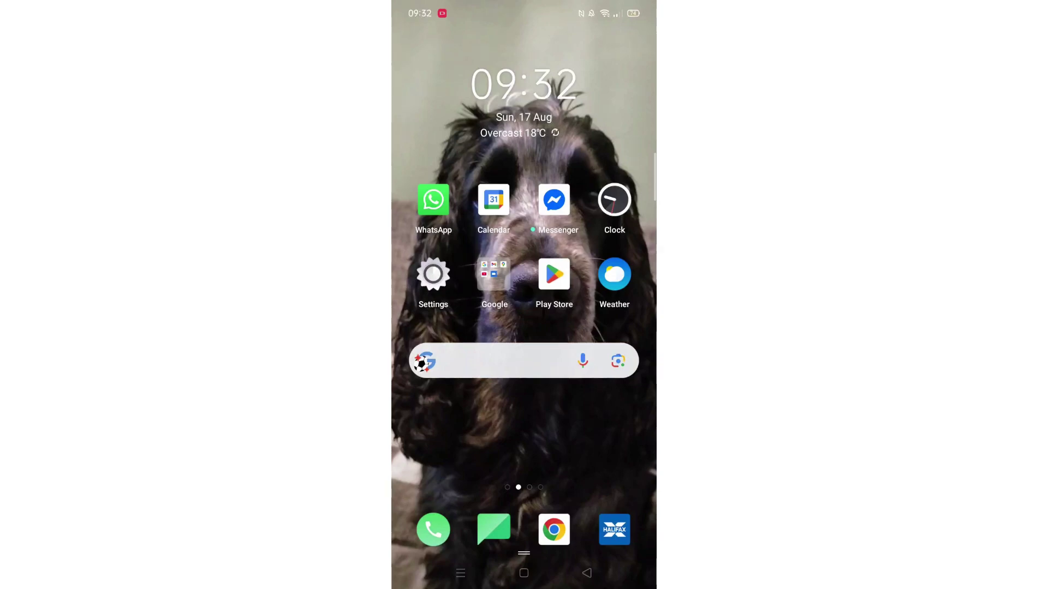
Step: Launch Google Play Store and switch to its Search page of suggestions and categories
left_click(554, 274)
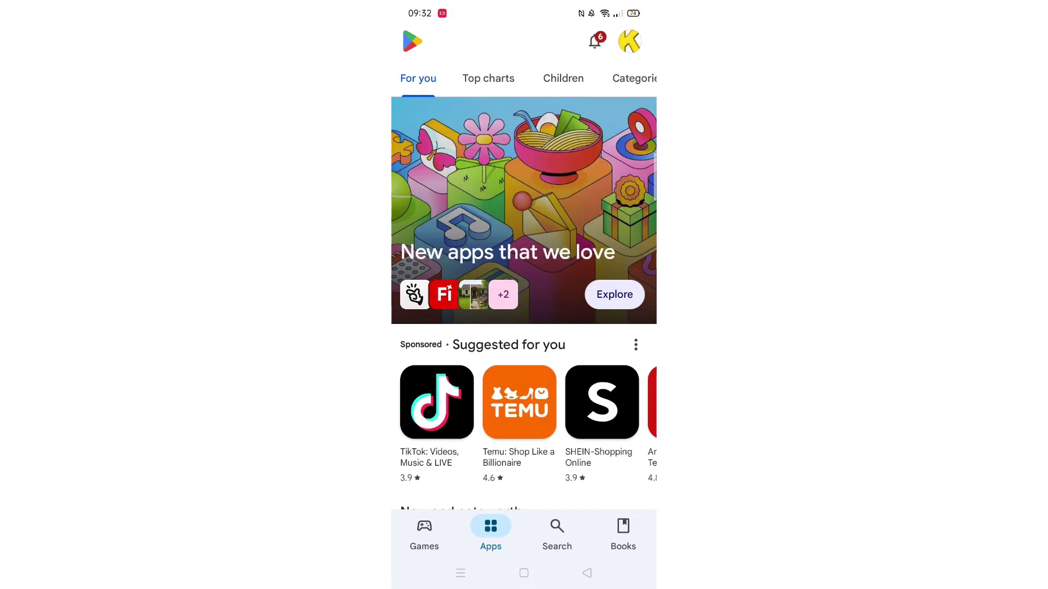
left_click(556, 533)
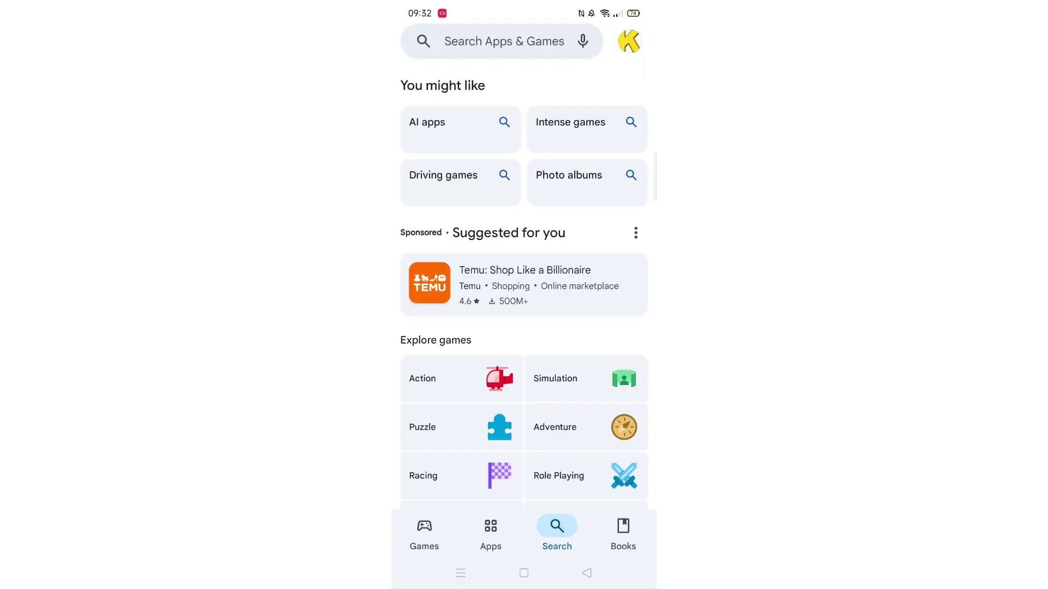
Step: Search the store for 'yoti' to list Yoti – your digital identity
left_click(505, 41)
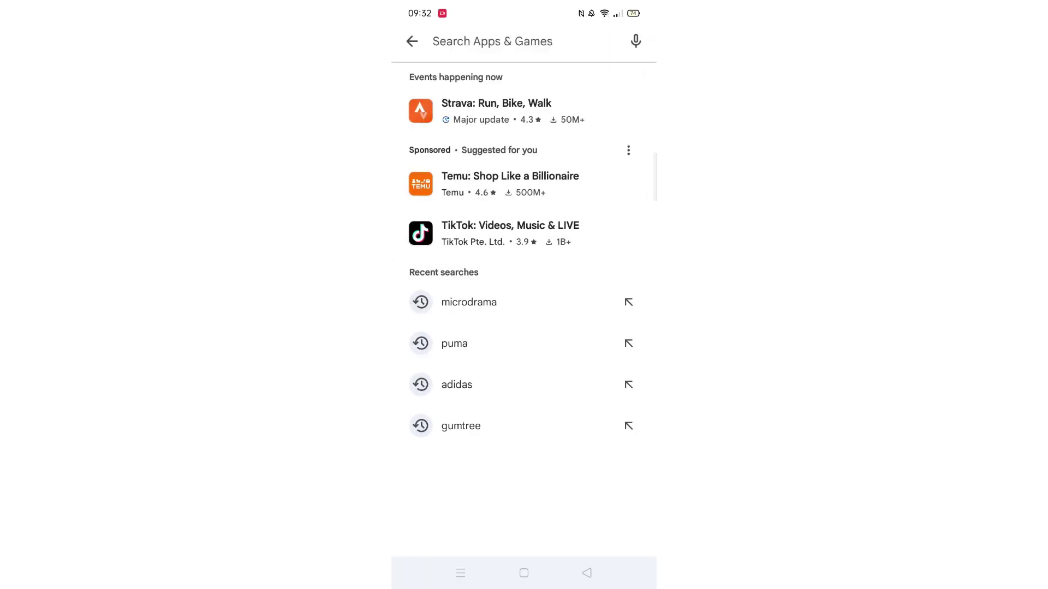
type("yo")
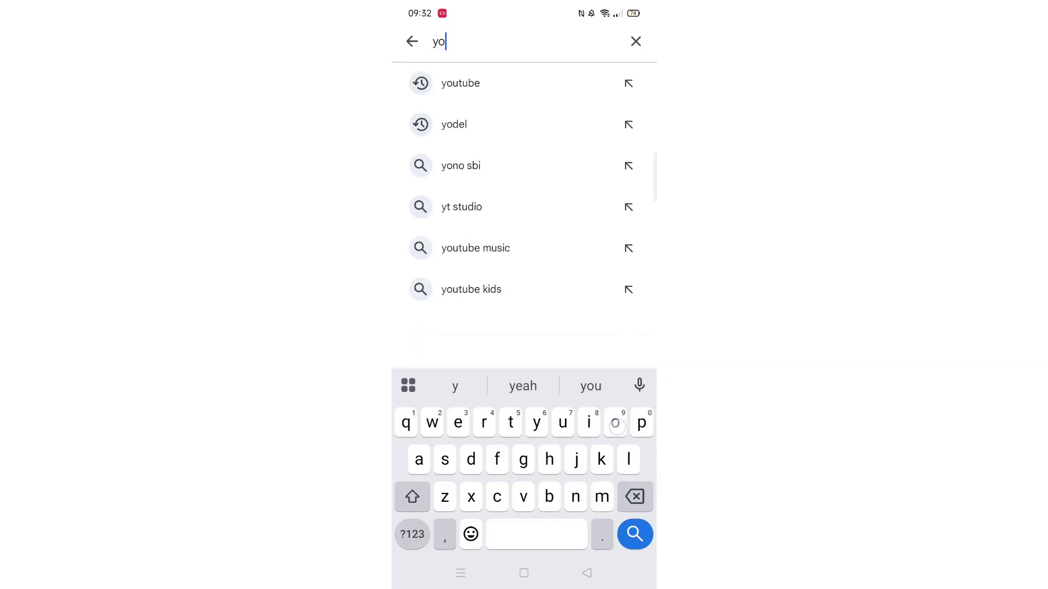
type("ti")
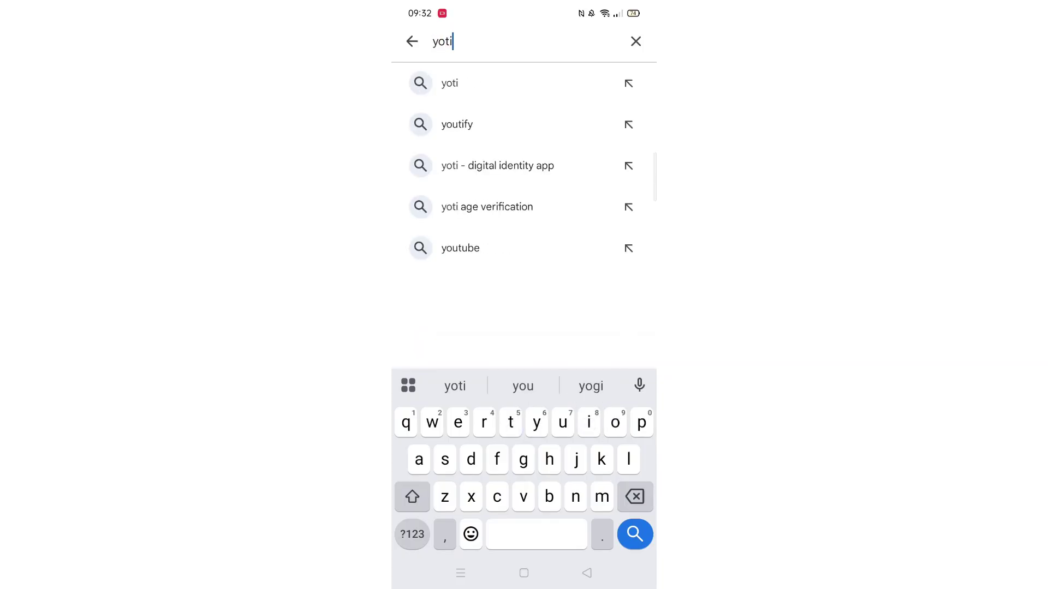
left_click(481, 87)
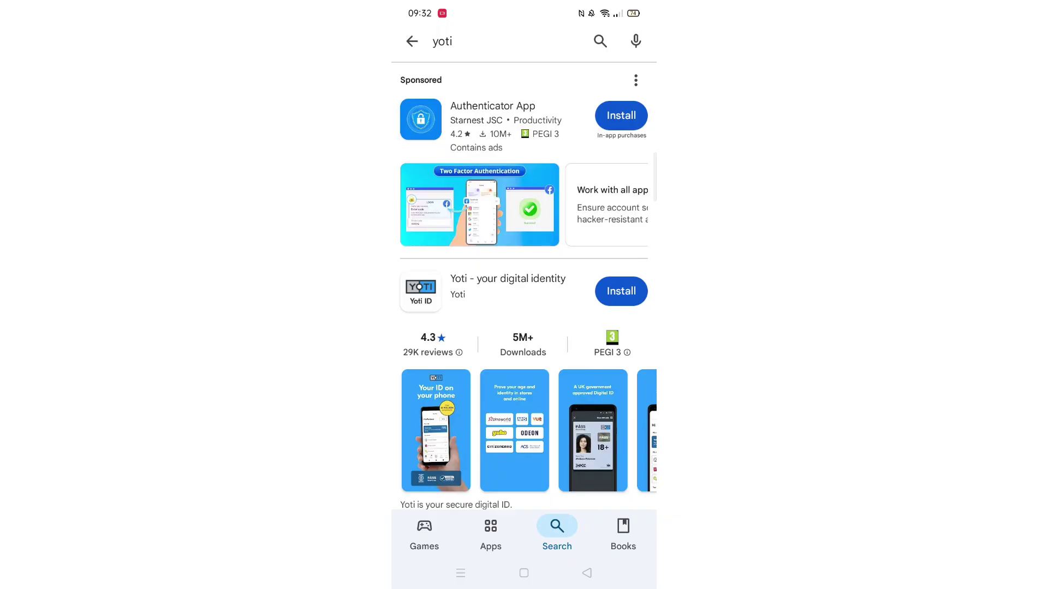
Step: Open the Yoti – your digital identity listing from the search results
left_click(508, 286)
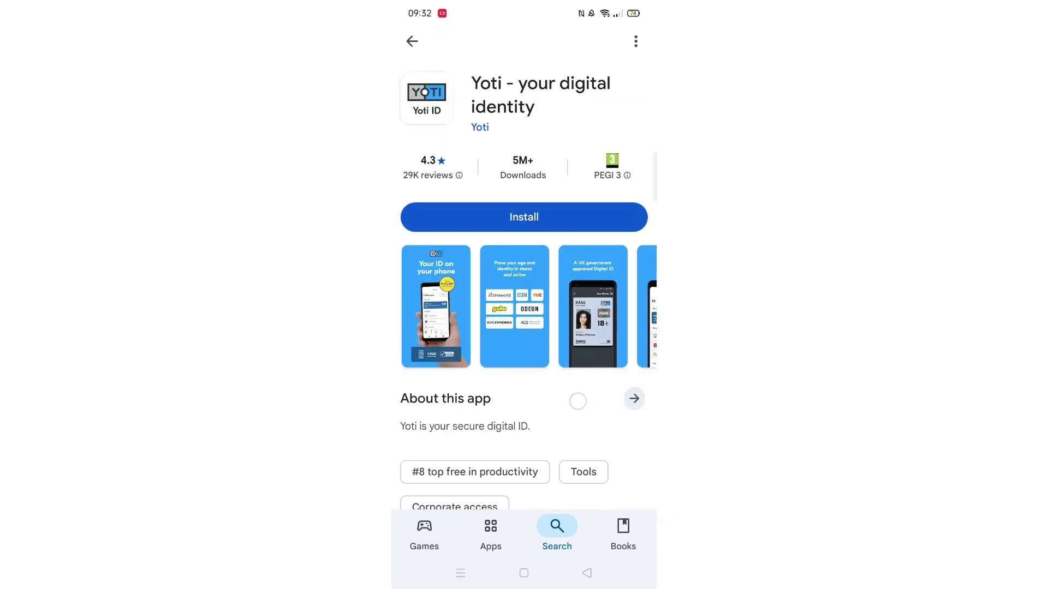
scroll(578, 401, "down", 10)
scroll(524, 328, "down", 5)
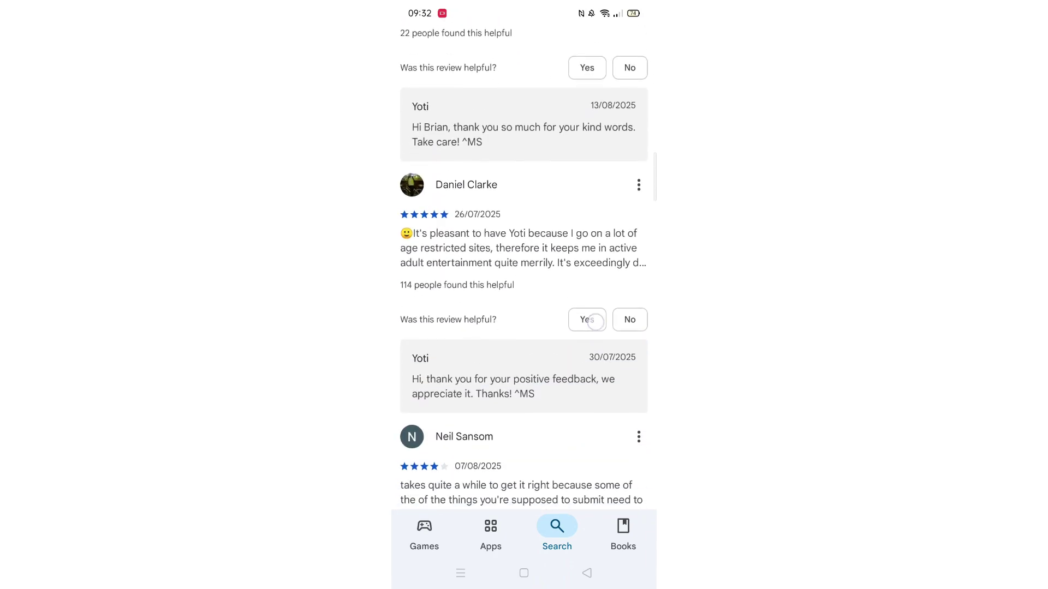
scroll(524, 328, "up", 4)
scroll(524, 328, "up", 10)
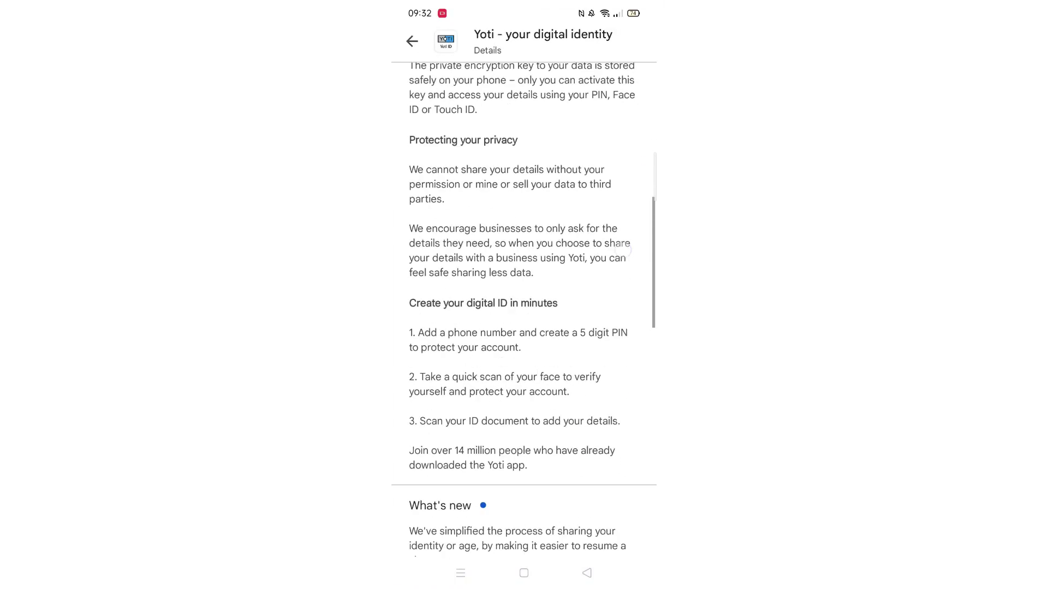
scroll(524, 328, "down", 5)
scroll(524, 328, "down", 2)
Step: View the device compatibility note for Yoti, dismiss it, and go back to the app page
left_click(630, 330)
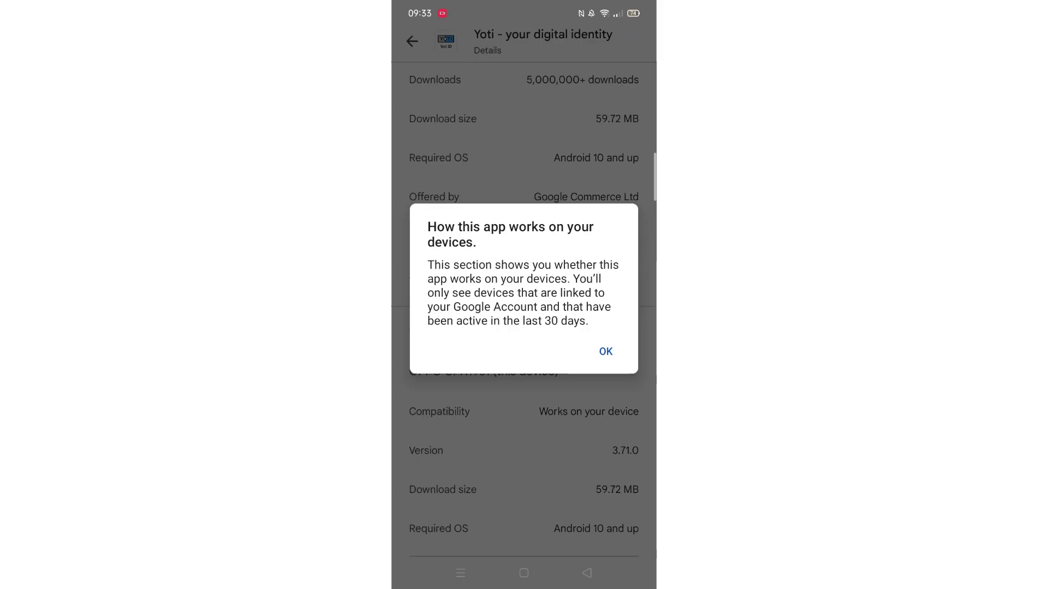
left_click(606, 351)
left_click(412, 42)
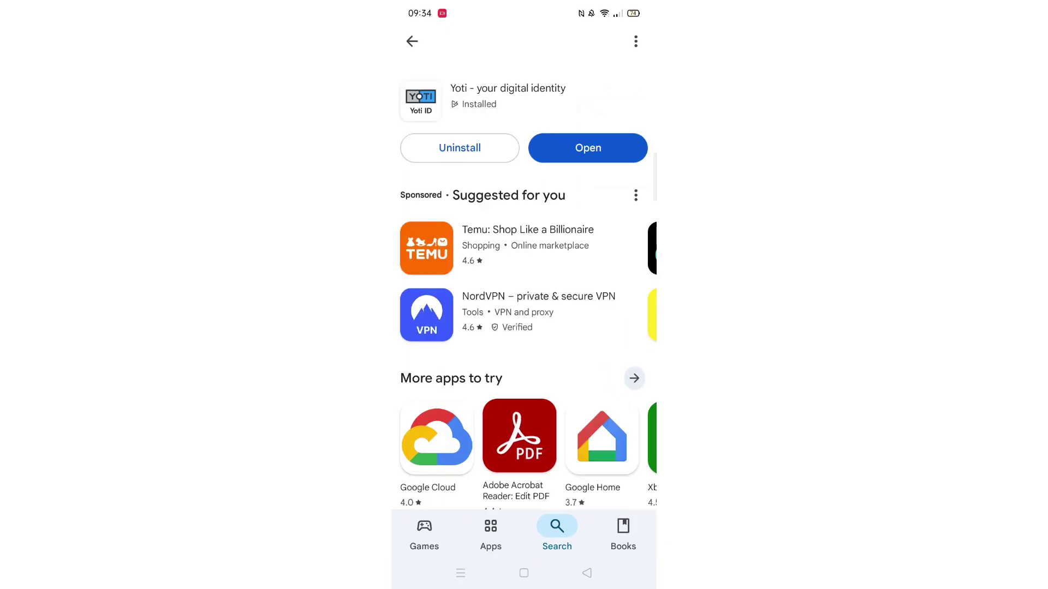
Step: Use the Open button once Yoti – your digital identity finishes installing
left_click(592, 153)
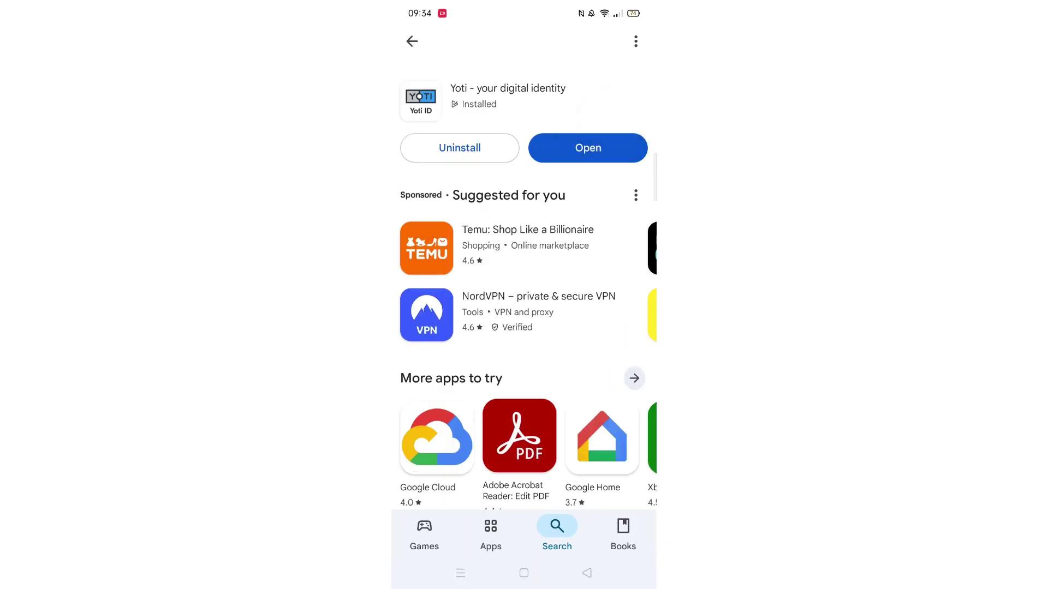